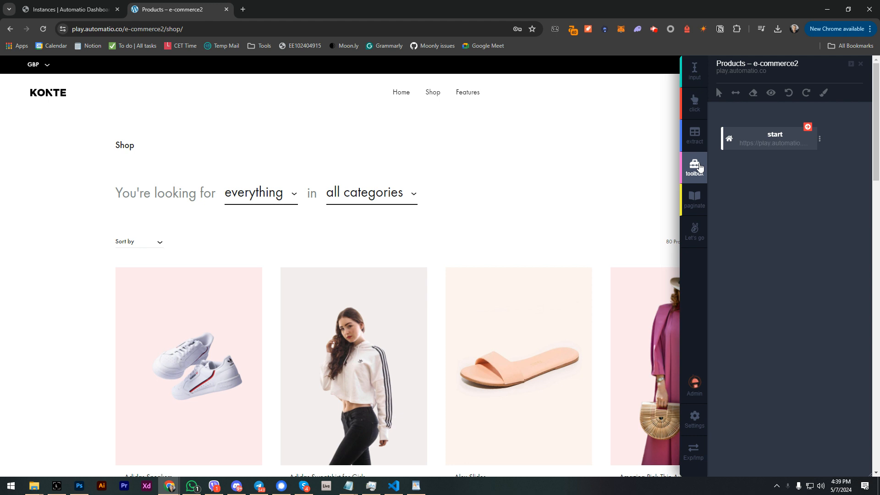
click(734, 94)
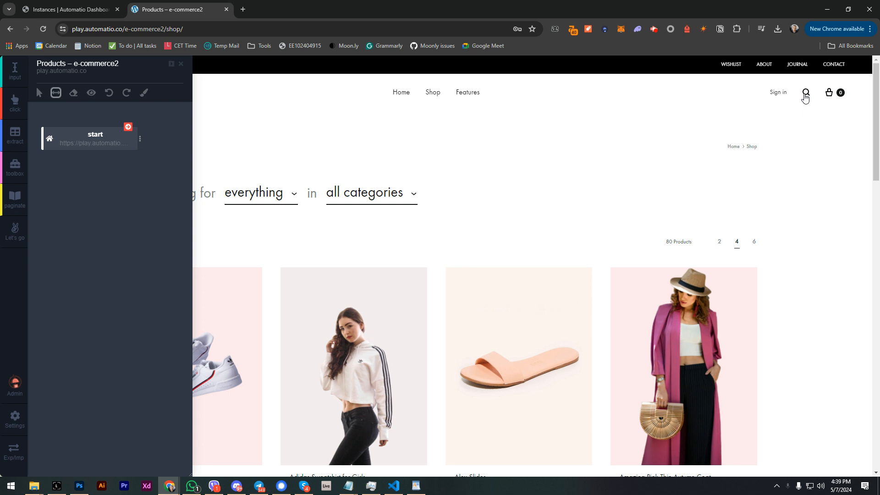
click(805, 93)
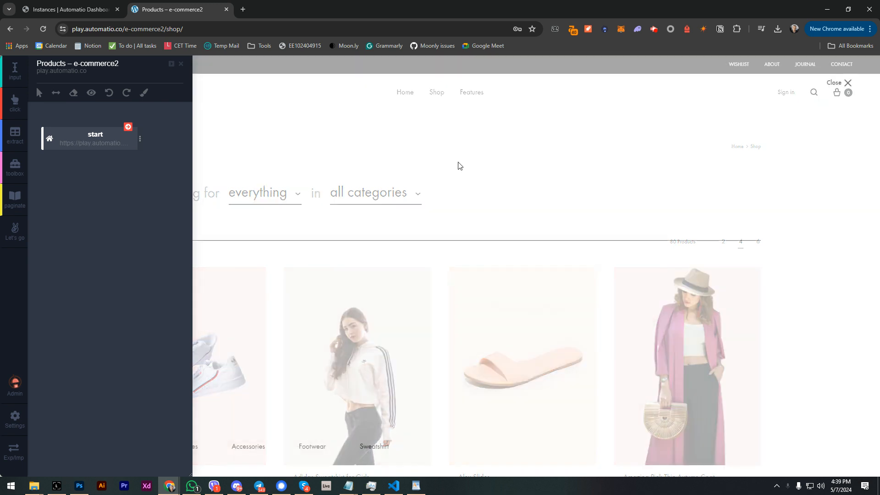
click(56, 93)
click(190, 230)
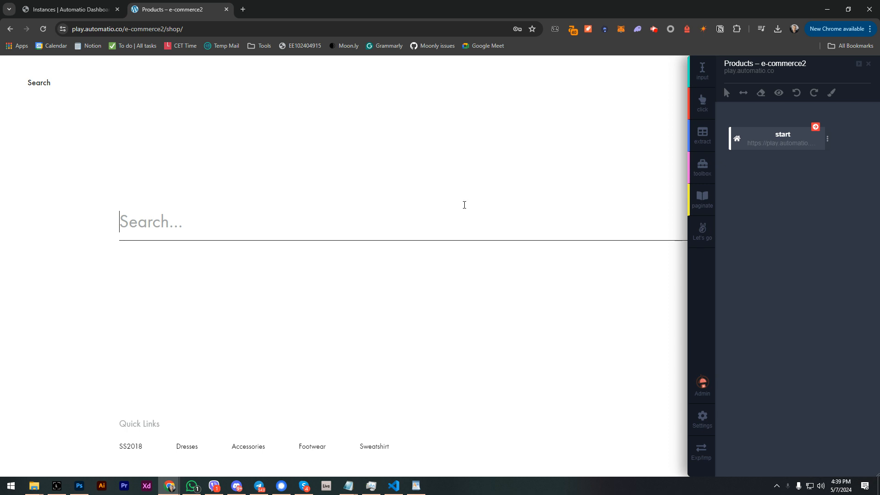
click(868, 63)
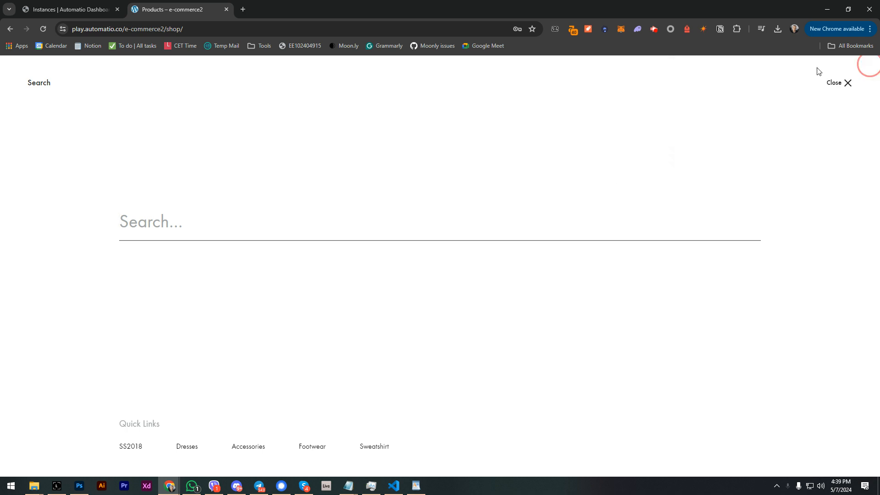
click(46, 26)
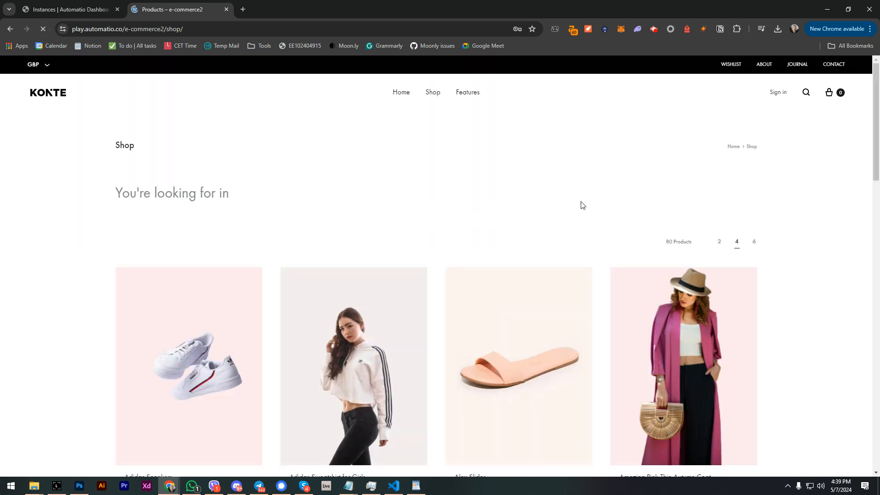
click(607, 32)
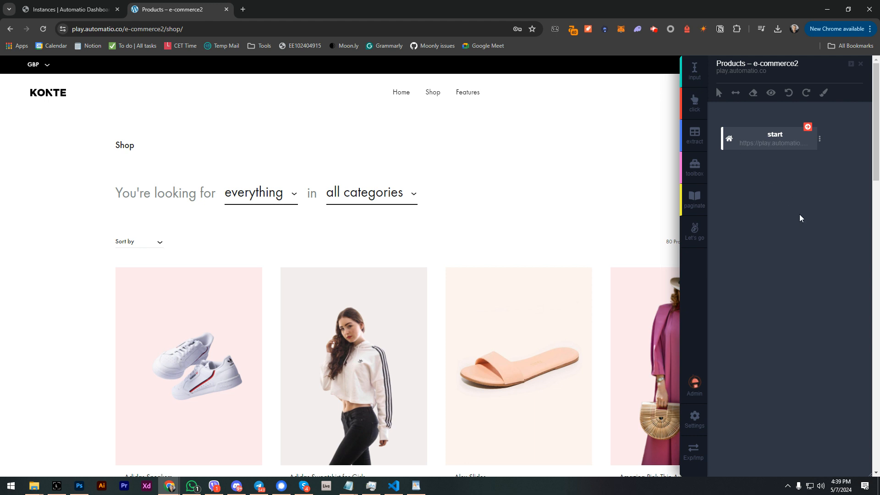
- Swap the extension's placement, add a click action targeting the store's search icon, and run it
click(735, 93)
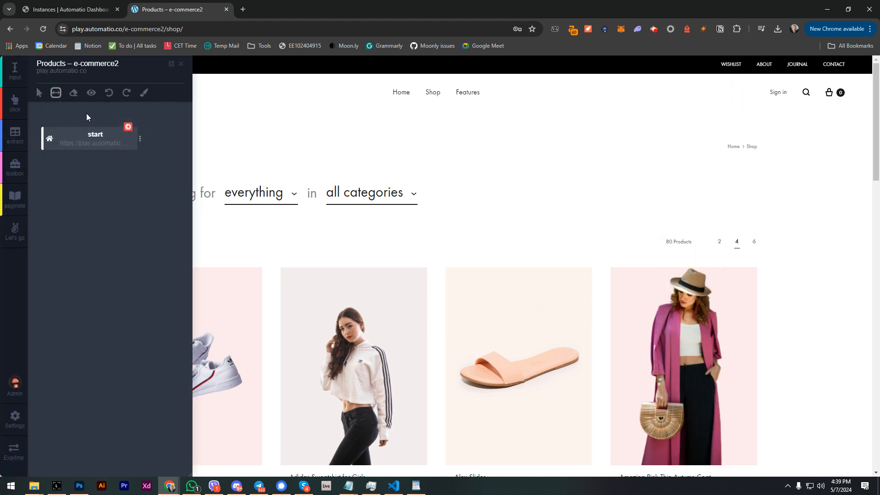
click(55, 94)
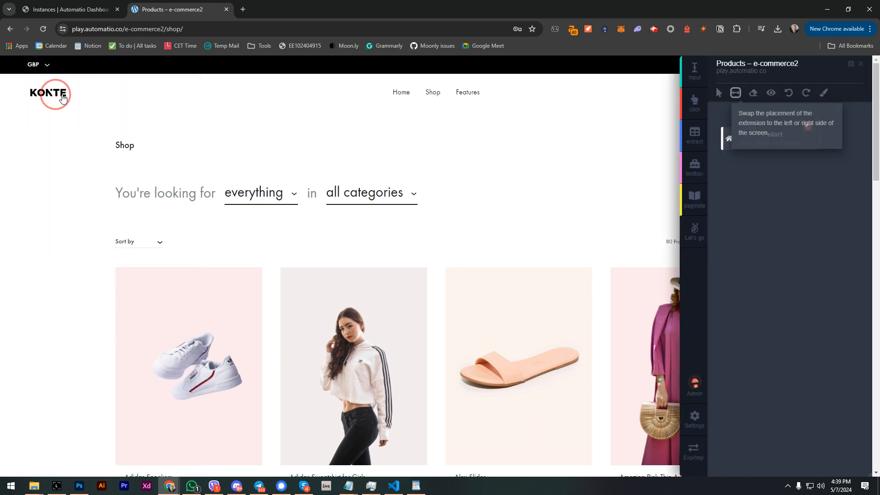
click(735, 93)
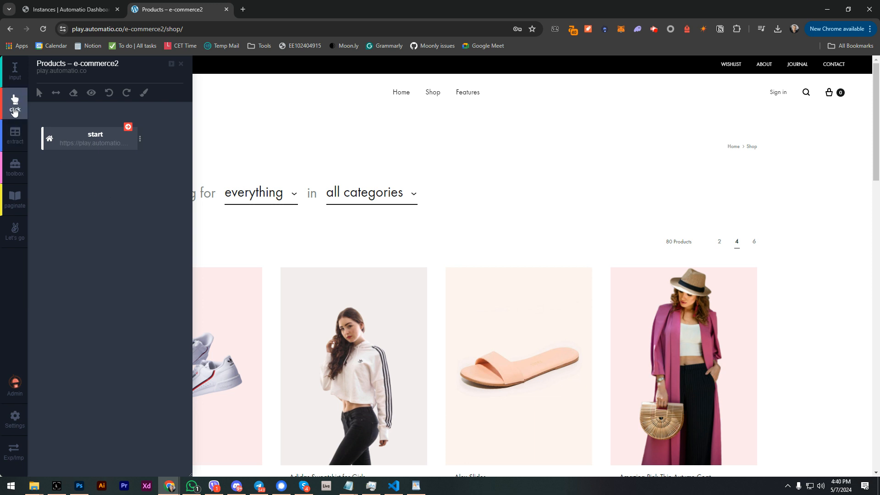
click(15, 109)
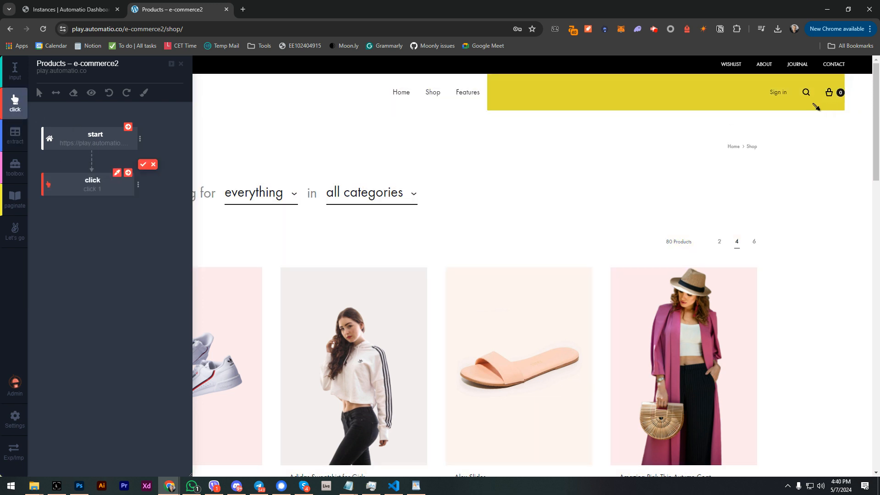
click(808, 95)
click(142, 164)
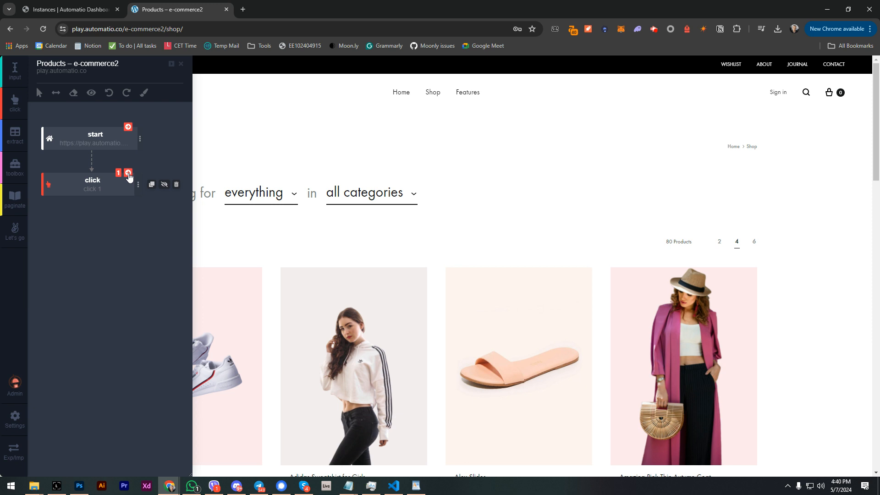
click(129, 174)
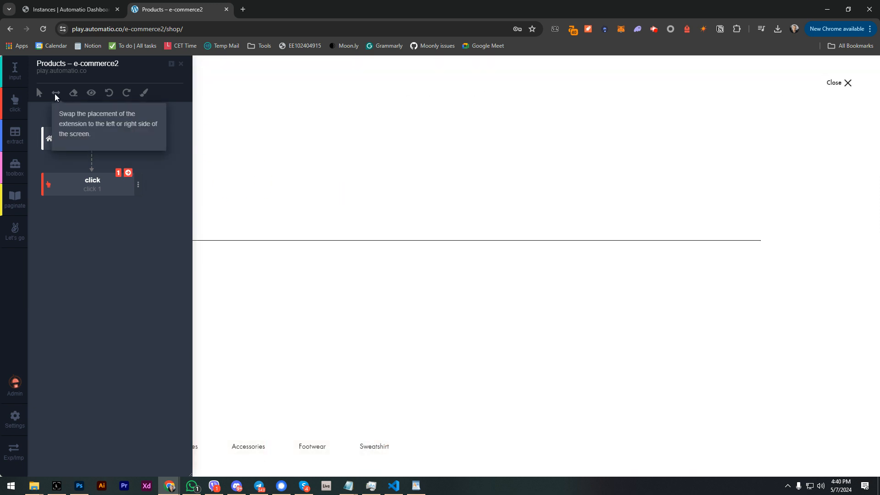
- Swap the extension's placement to uncover the store's search field and add an input action targeting that field
click(56, 93)
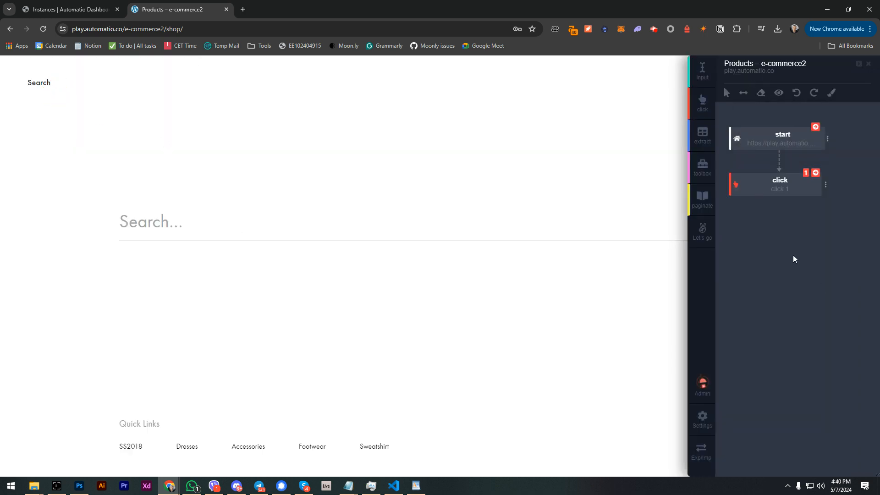
click(706, 81)
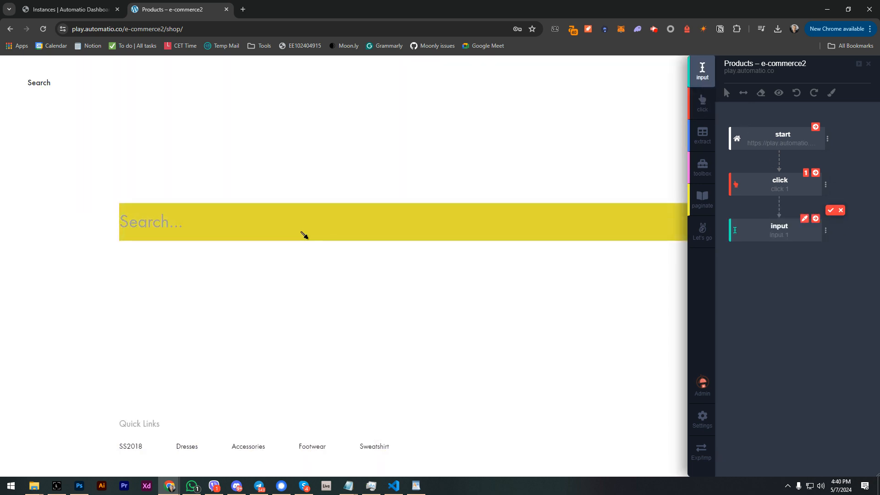
click(304, 235)
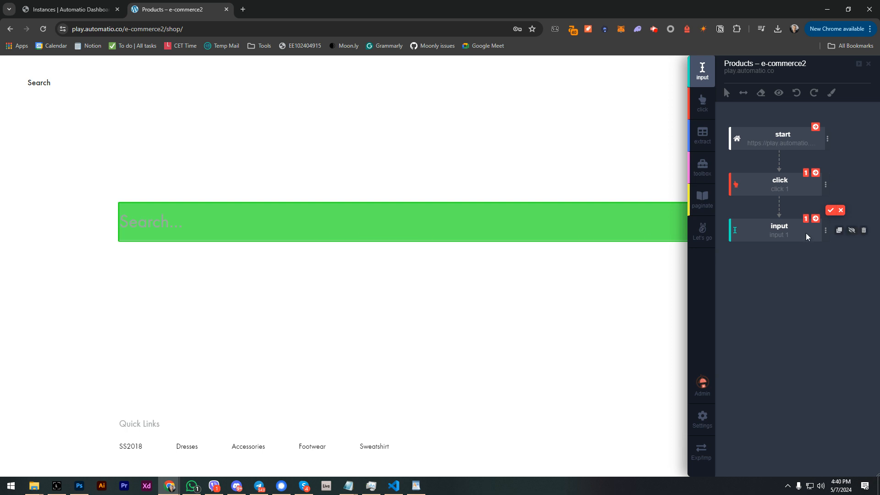
click(829, 211)
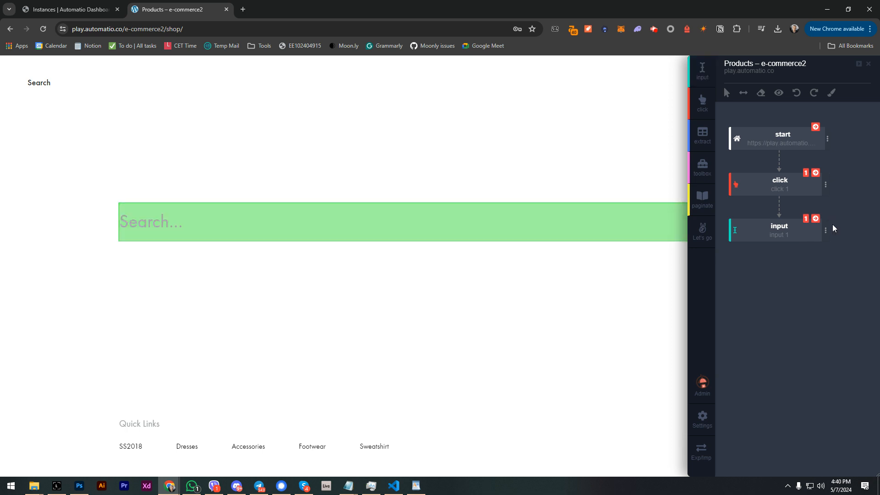
- Set the input action's data to "sneaker" and run it on the search field
click(826, 236)
click(765, 331)
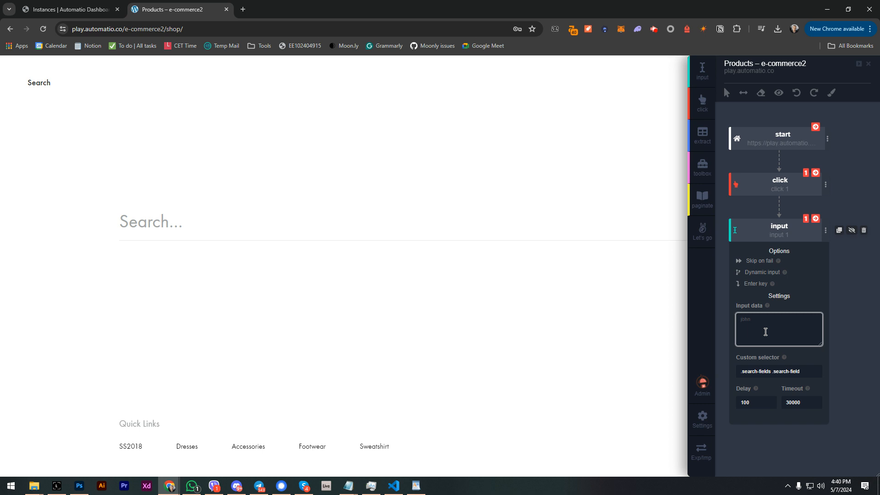
text(sneaker)
click(816, 219)
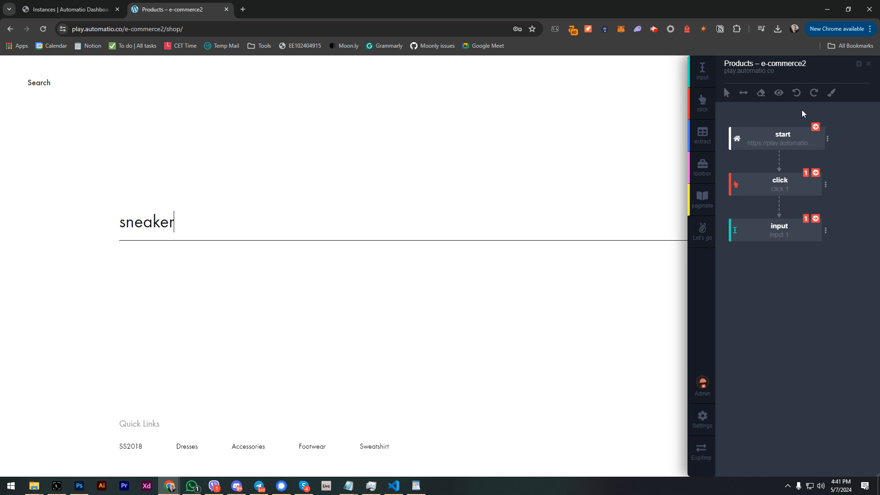
click(747, 92)
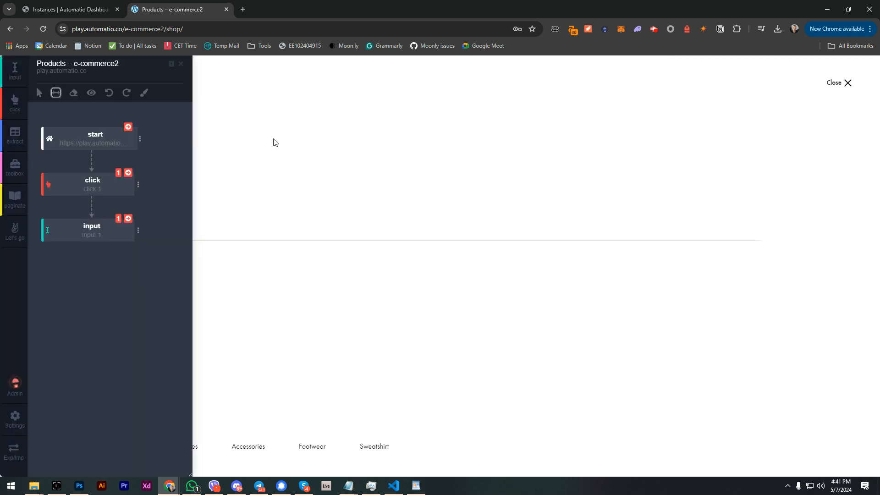
click(57, 93)
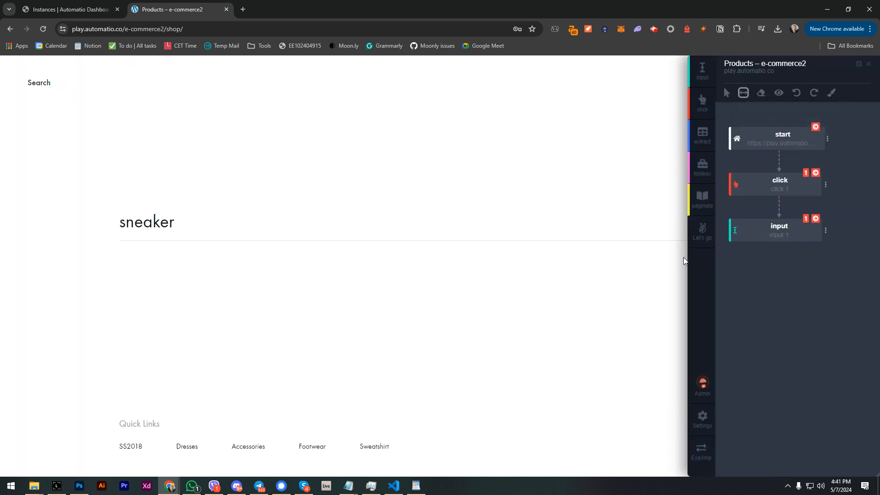
- Add a toolbox action after the input action and configure it as a Keystroke with the Enter key
click(705, 178)
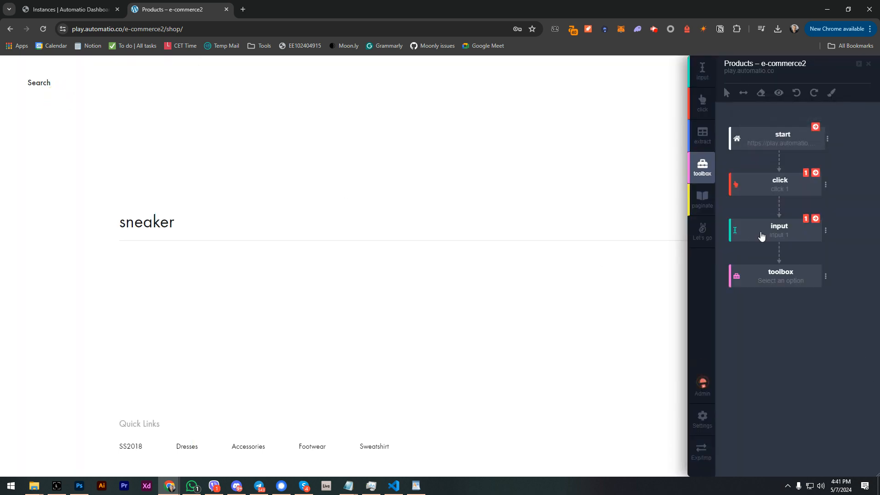
click(825, 278)
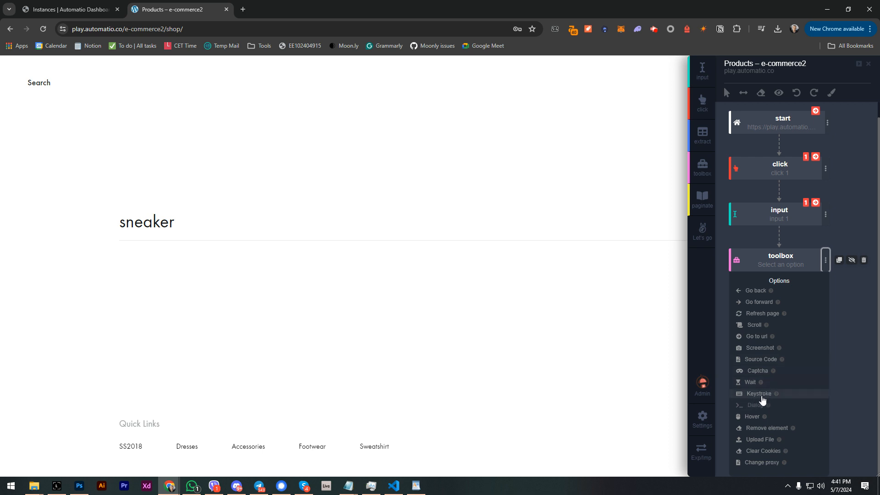
click(762, 394)
scroll(805, 364, down, 2)
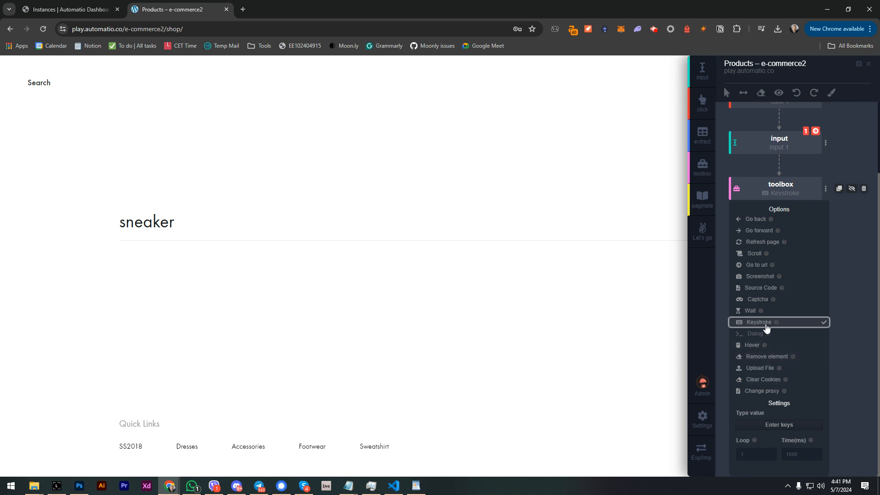
click(774, 426)
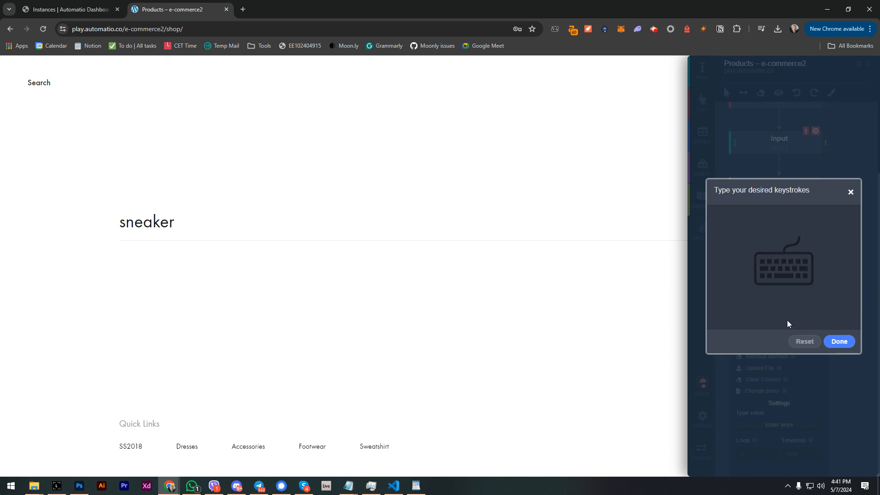
key(Return)
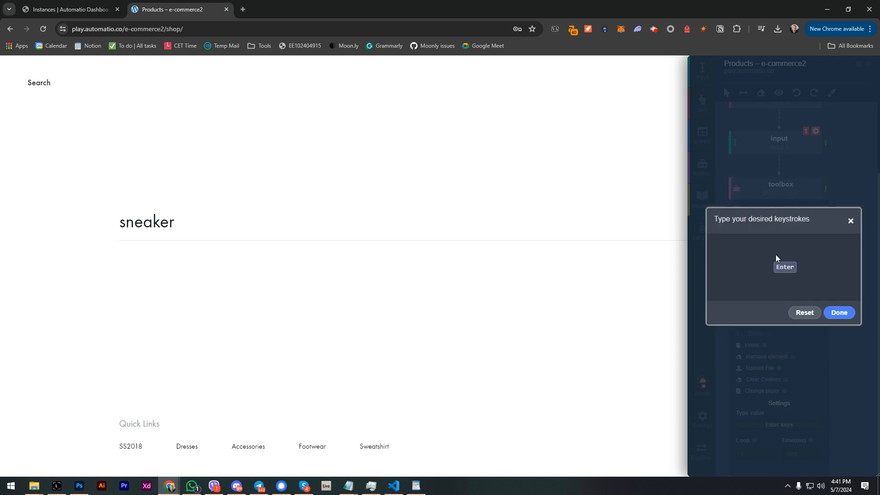
click(837, 315)
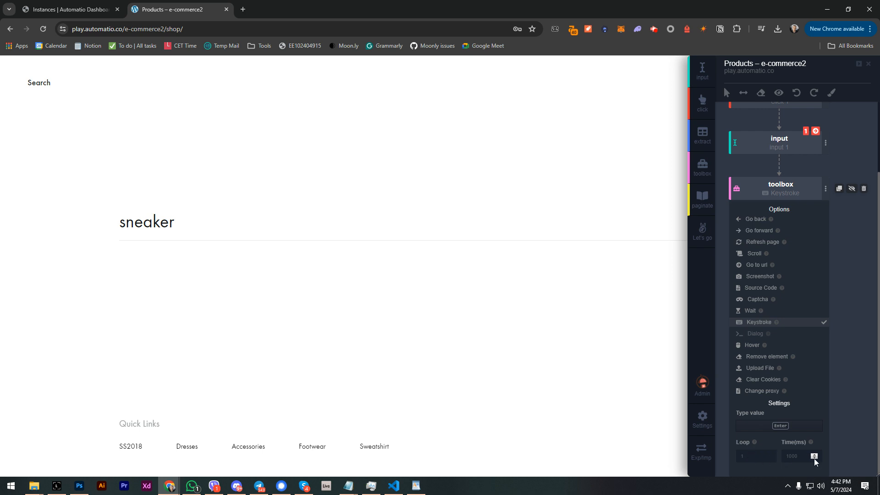
click(748, 171)
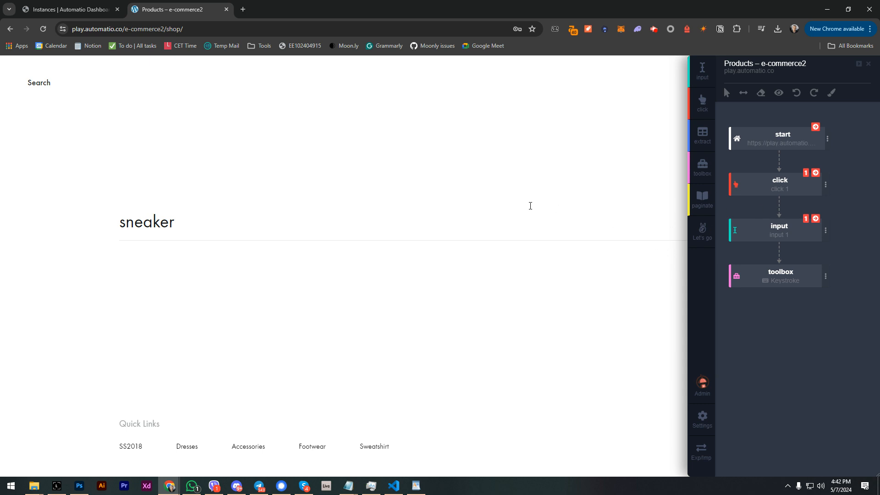
- Submit the "sneaker" search on the store page and look over the product results
click(400, 225)
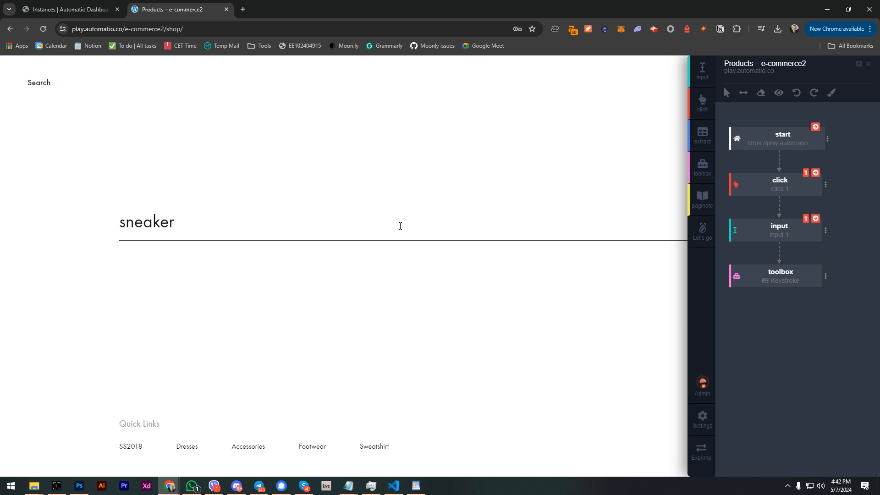
mouse_move(805, 270)
key(Return)
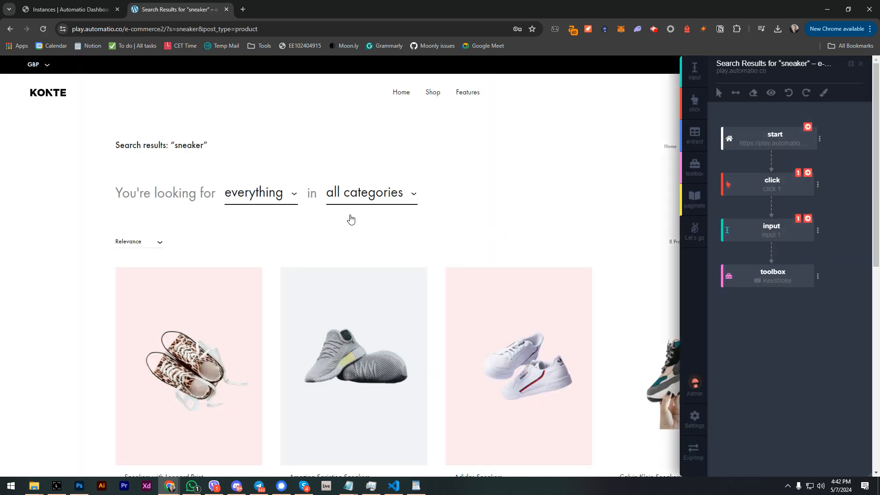
scroll(430, 323, down, 2)
scroll(471, 318, down, 7)
scroll(495, 318, up, 6)
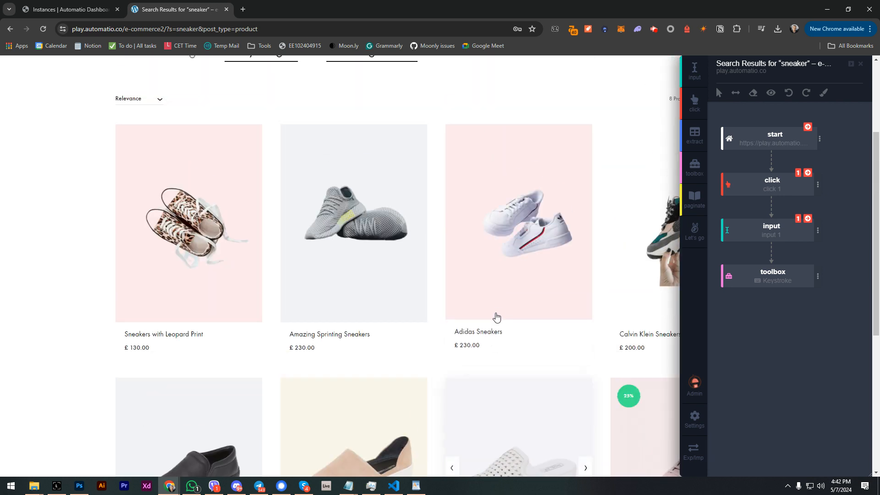
- Add an extract action that captures the titles of all listed products, starting from "Sneakers with Leopard Print"
click(695, 137)
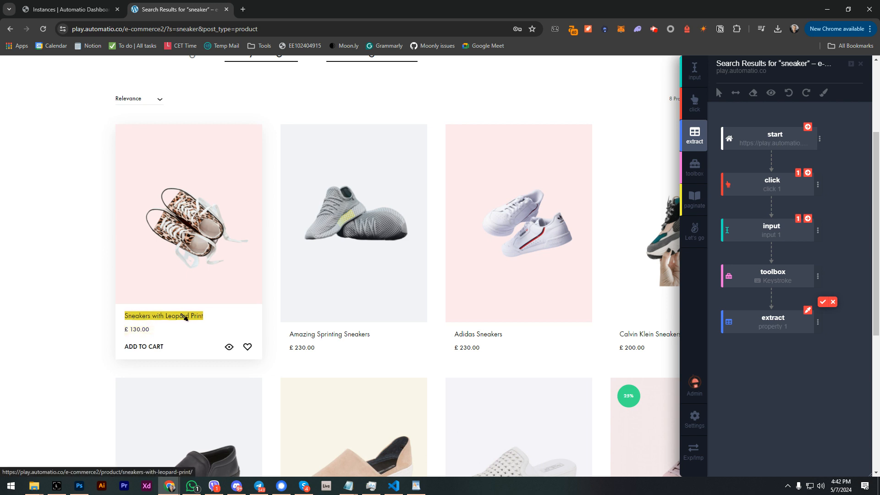
click(185, 317)
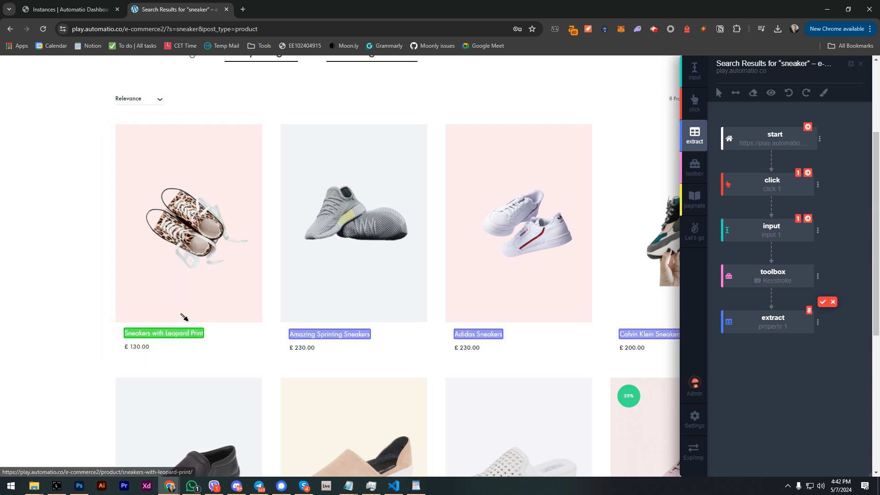
click(822, 302)
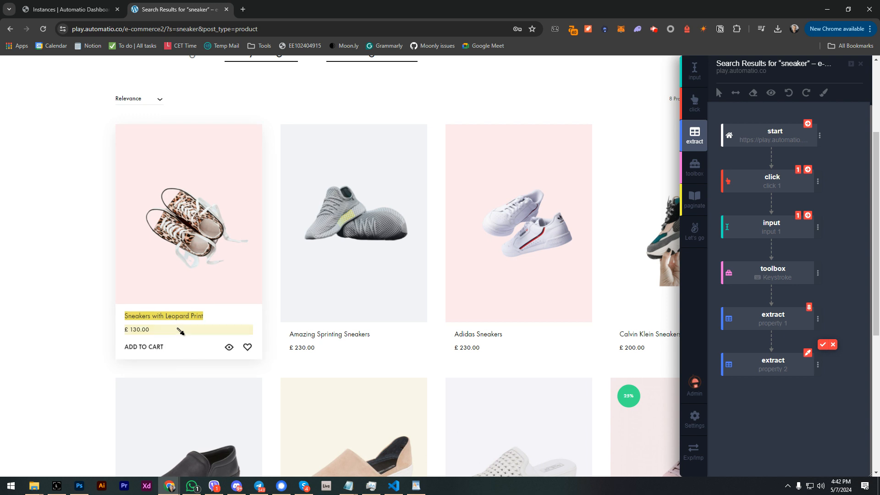
- Configure a second extract action to capture the prices of all listed products
click(166, 333)
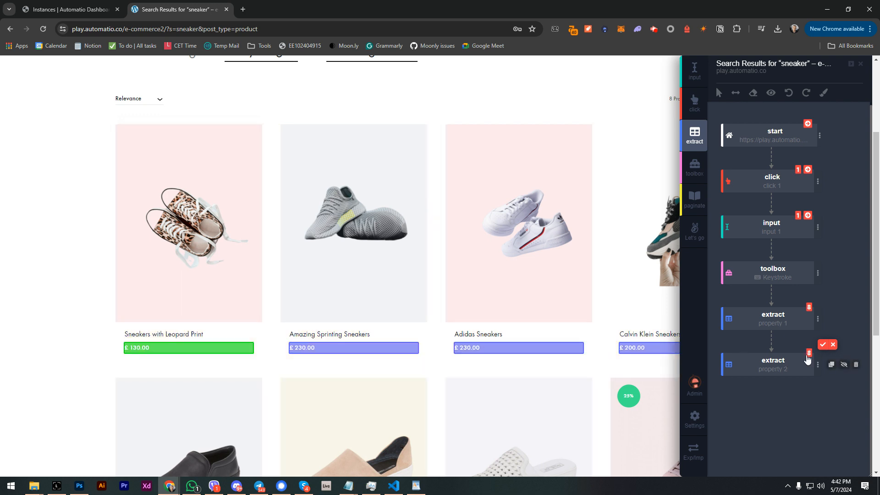
click(823, 345)
- Add a third extract action that captures all listed product images, starting from the leopard print sneakers, and set it to extract the Image url
click(695, 134)
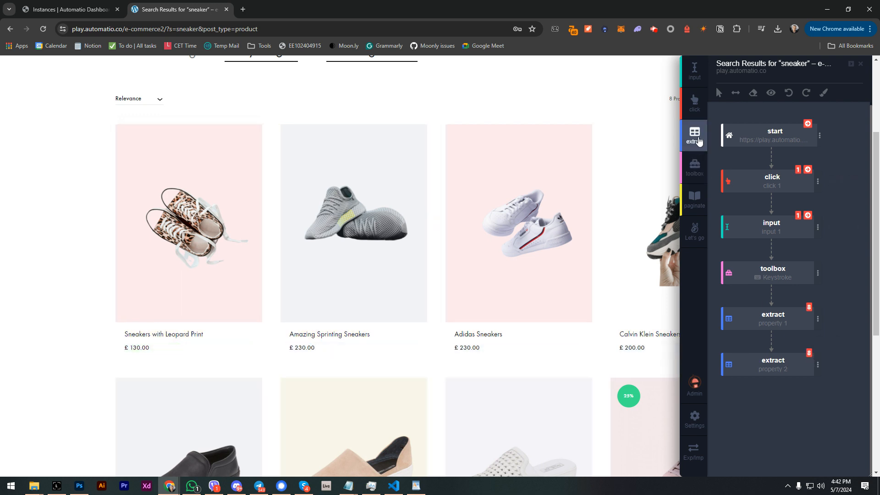
click(216, 231)
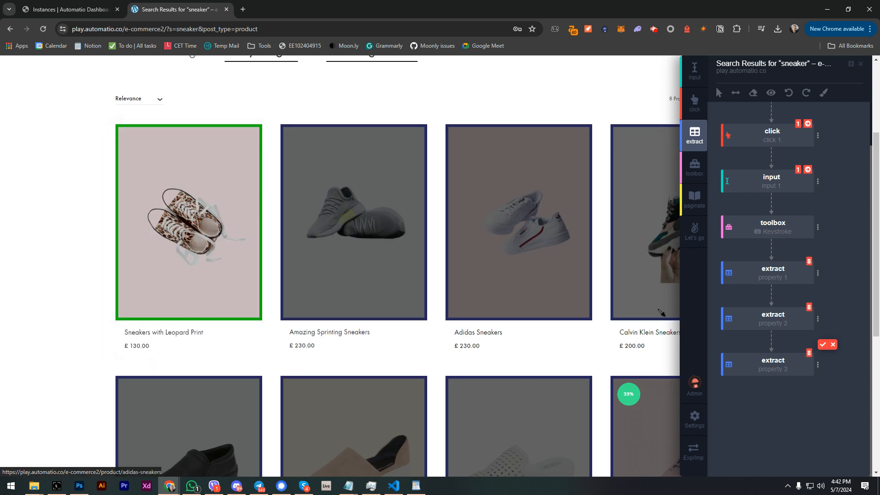
click(823, 345)
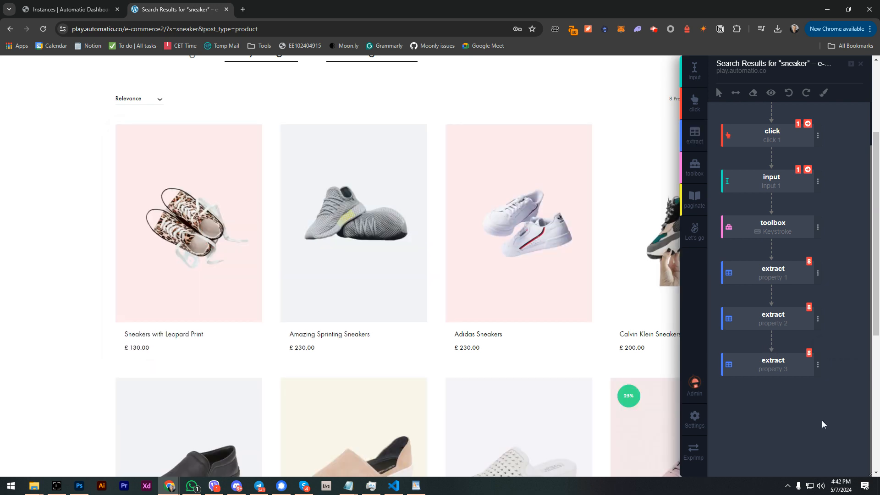
click(817, 367)
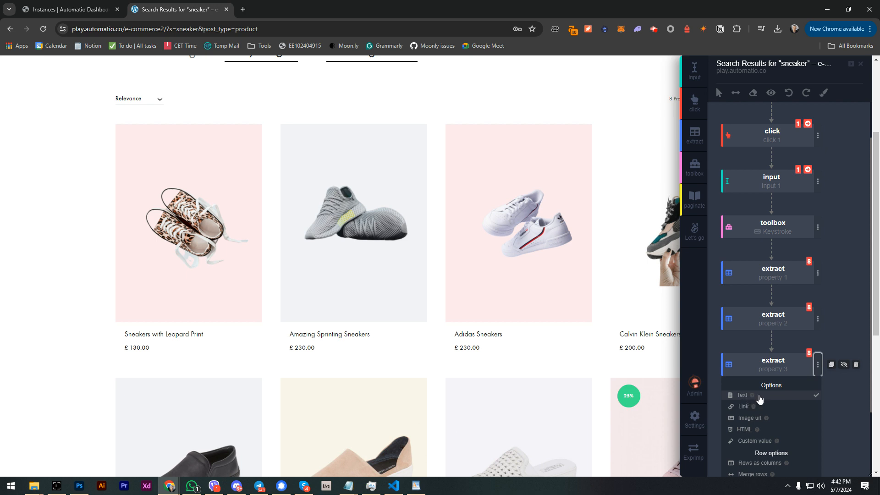
scroll(763, 398, down, 2)
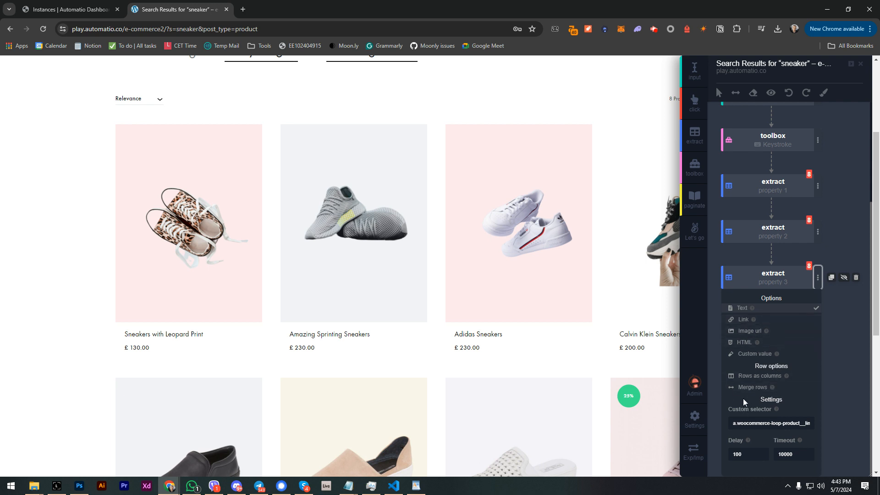
click(746, 333)
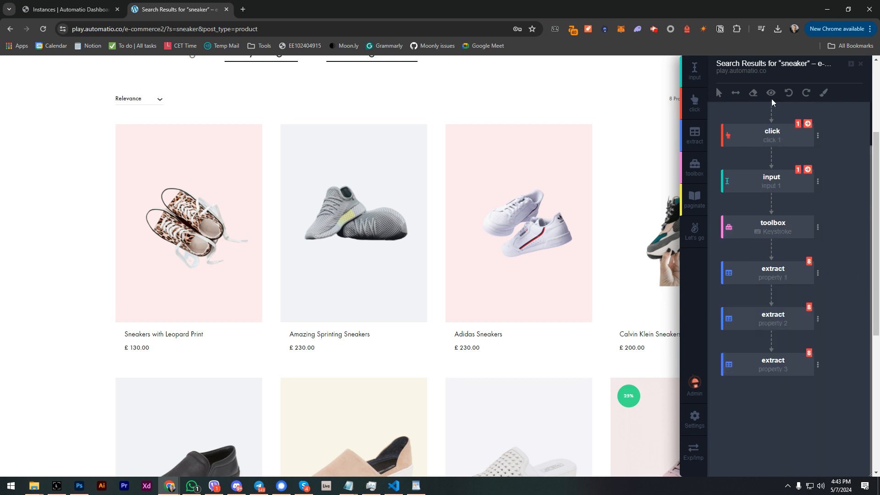
- Preview the data from the three extract actions in CSV and JSON form, and close the preview
click(772, 95)
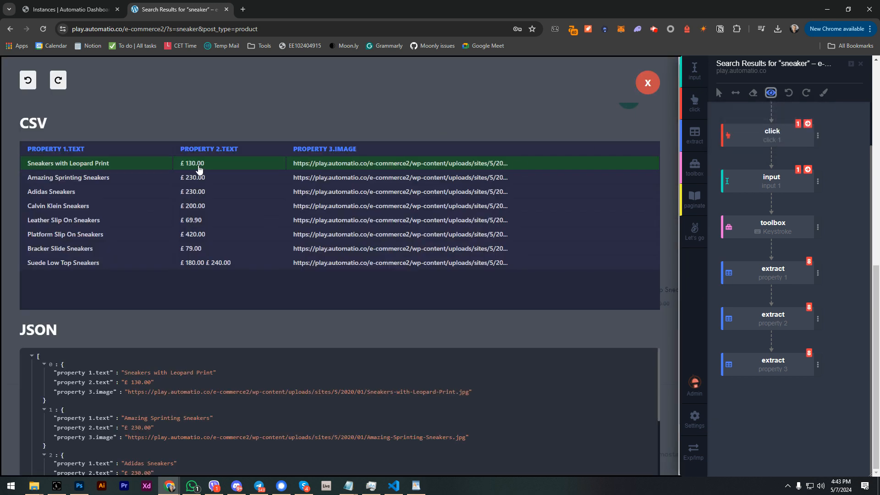
click(655, 91)
scroll(487, 305, up, 6)
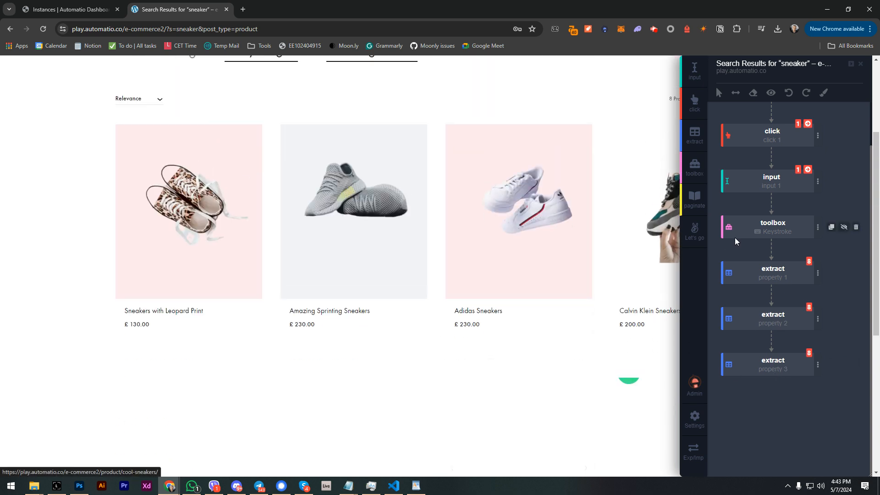
- Run the bot with its search, Enter keystroke and three extract actions, and return to the start of its workflow
mouse_move(695, 229)
click(723, 276)
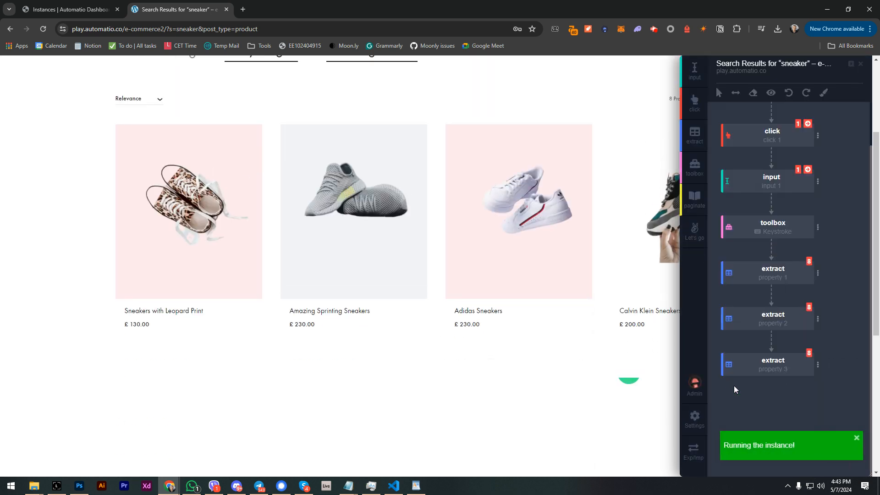
scroll(796, 271, up, 1)
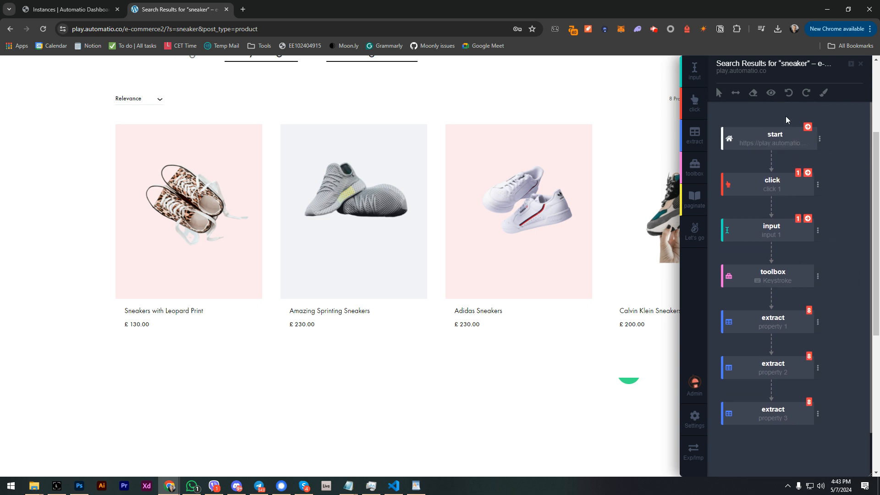
mouse_move(787, 273)
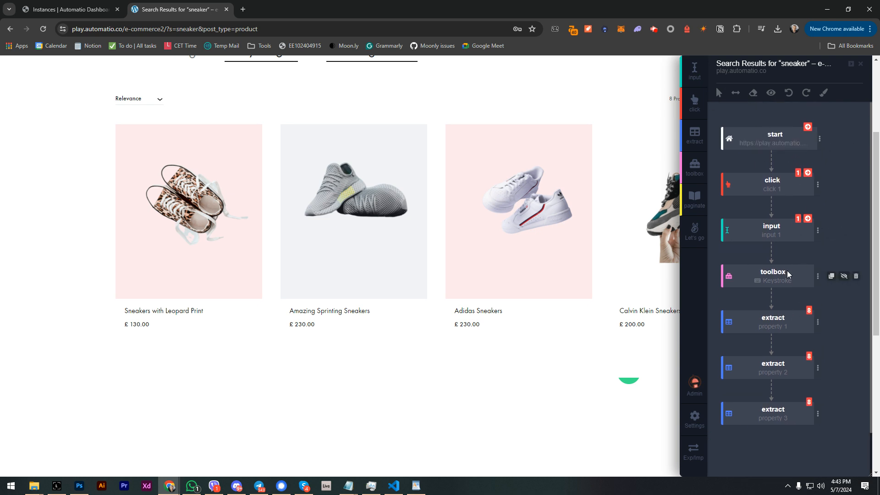